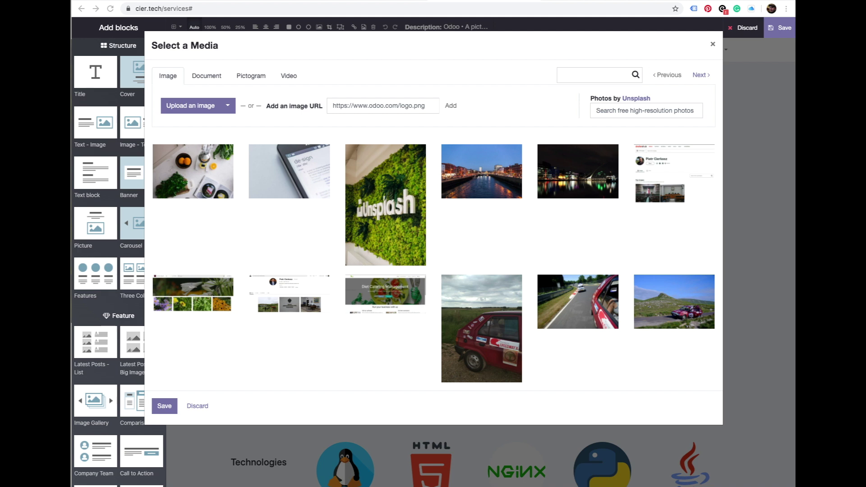
- Discard the media chooser without changing the clock image, then pick the Image - Text block
{"action": "left_click", "coordinate": [192, 404]}
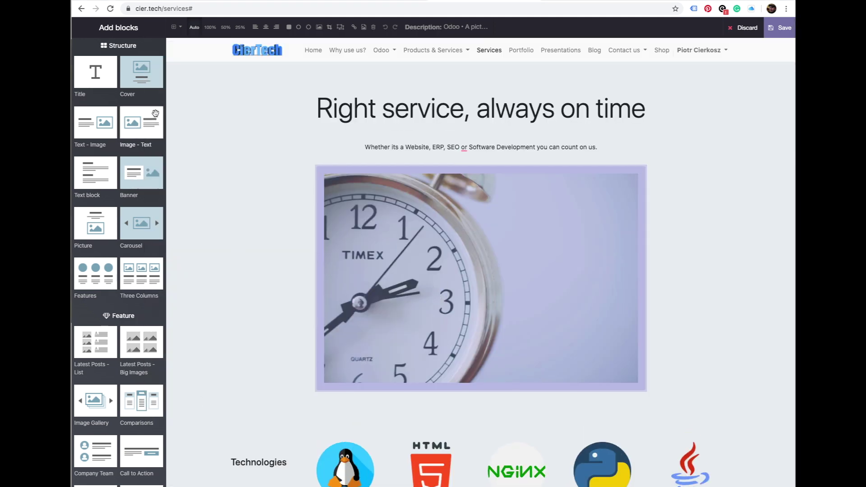
{"action": "left_click", "coordinate": [141, 126]}
- Drop an Image - Text block above the Services heading and open its photo's media chooser for Unsplash
{"action": "left_click_drag", "start_coordinate": [141, 126], "coordinate": [325, 144]}
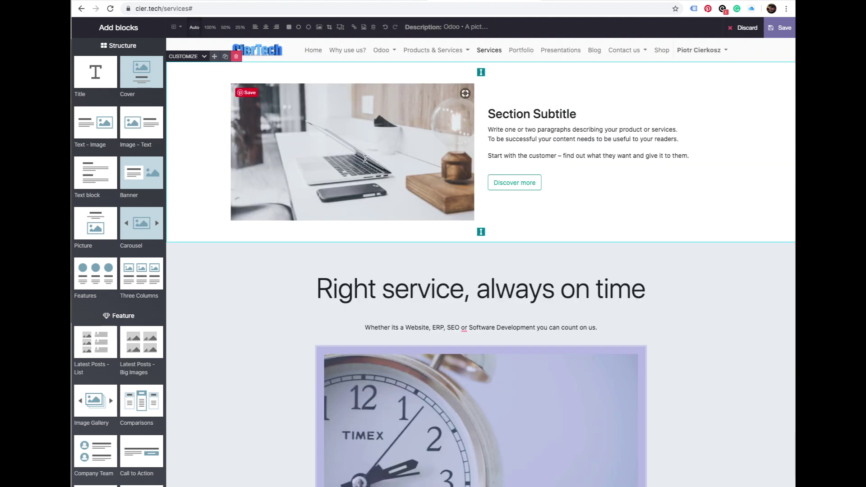
{"action": "double_click", "coordinate": [391, 151]}
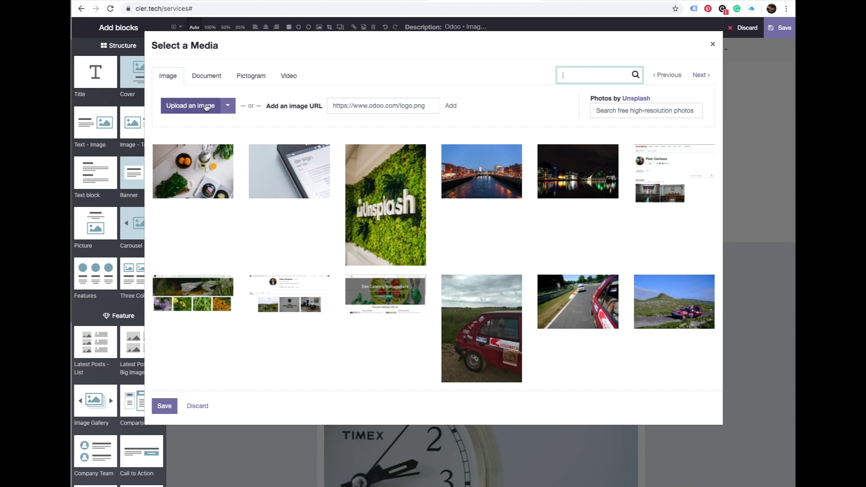
{"action": "left_click", "coordinate": [374, 105]}
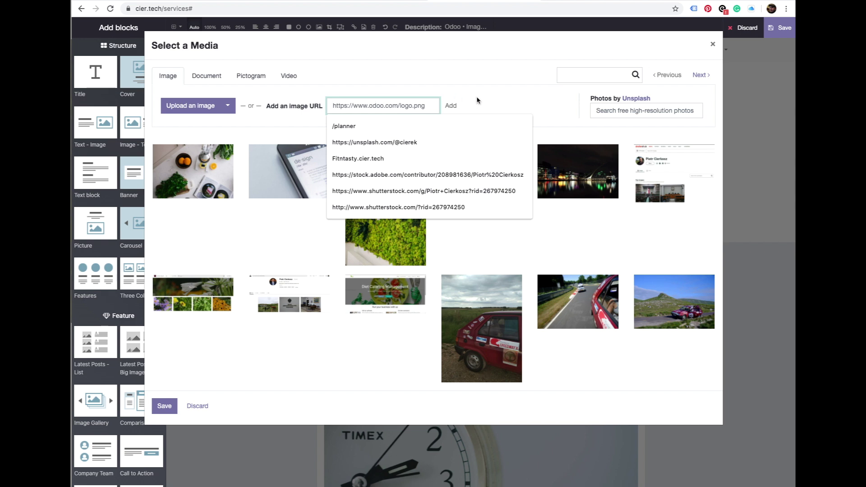
{"action": "left_click", "coordinate": [491, 101]}
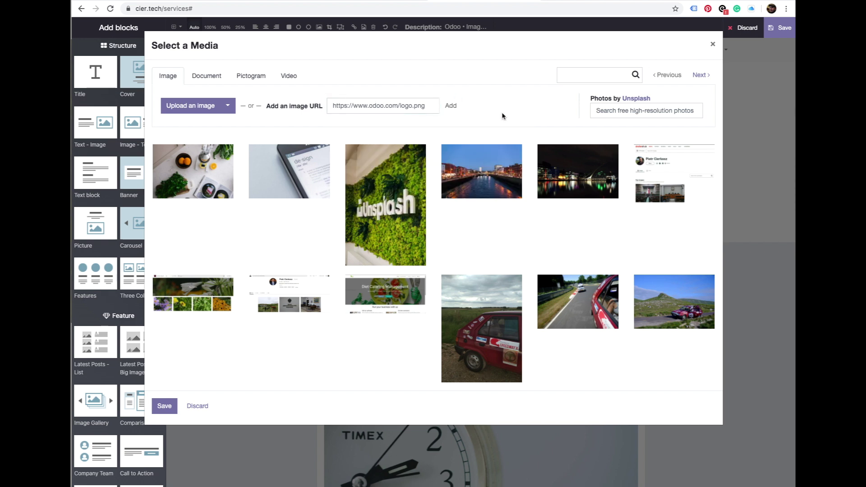
{"action": "left_click", "coordinate": [638, 112]}
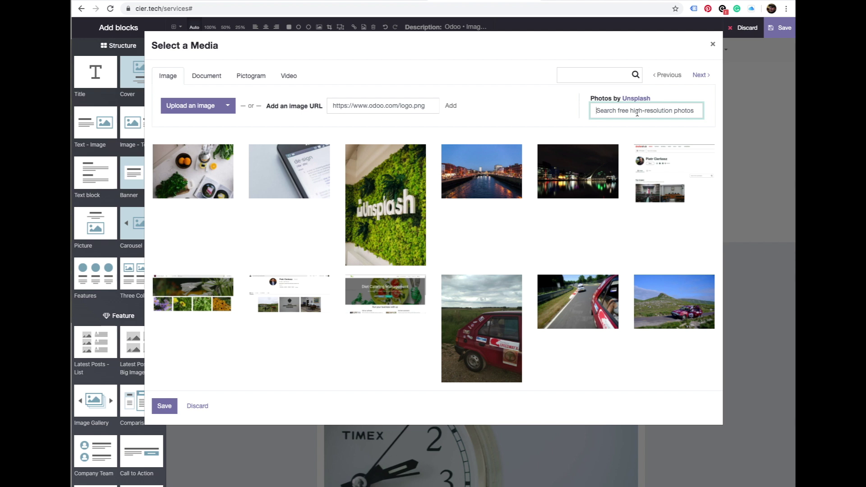
- Search Unsplash for 'clock', page through the results, and apply the weathered green alarm clock photo
{"action": "type", "text": "clock"}
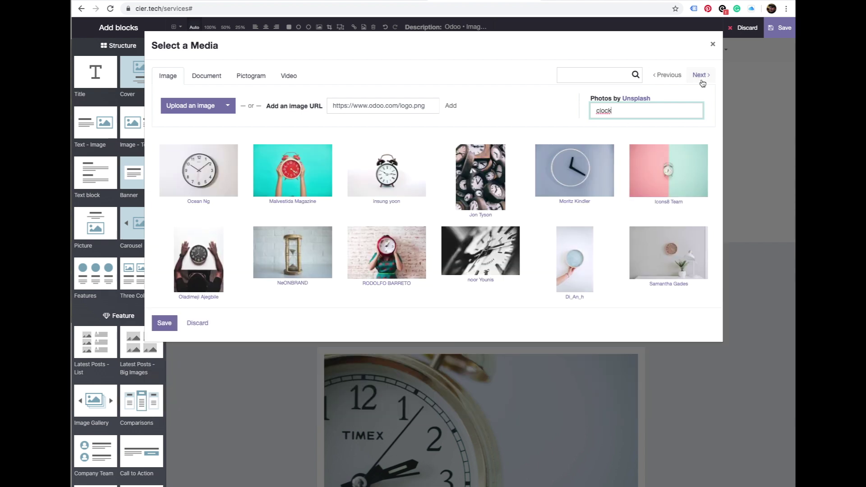
{"action": "left_click", "coordinate": [702, 79]}
{"action": "left_click", "coordinate": [702, 78]}
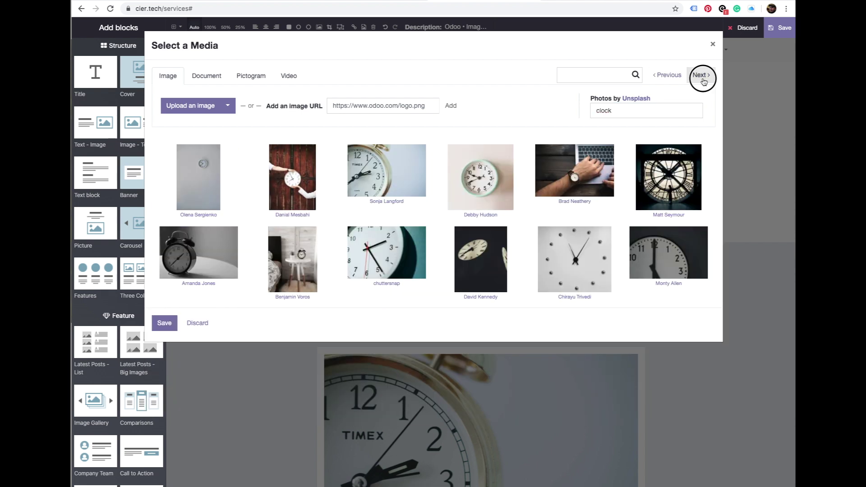
{"action": "left_click", "coordinate": [702, 77]}
{"action": "left_click", "coordinate": [702, 78]}
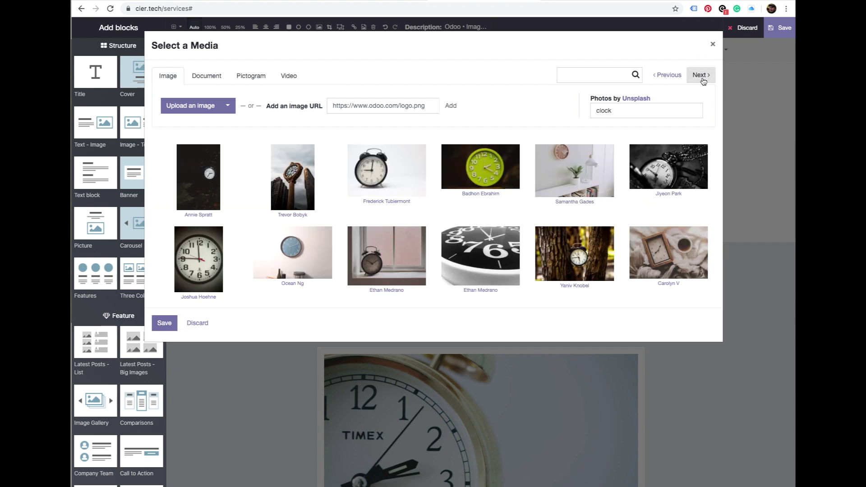
{"action": "left_click", "coordinate": [702, 76]}
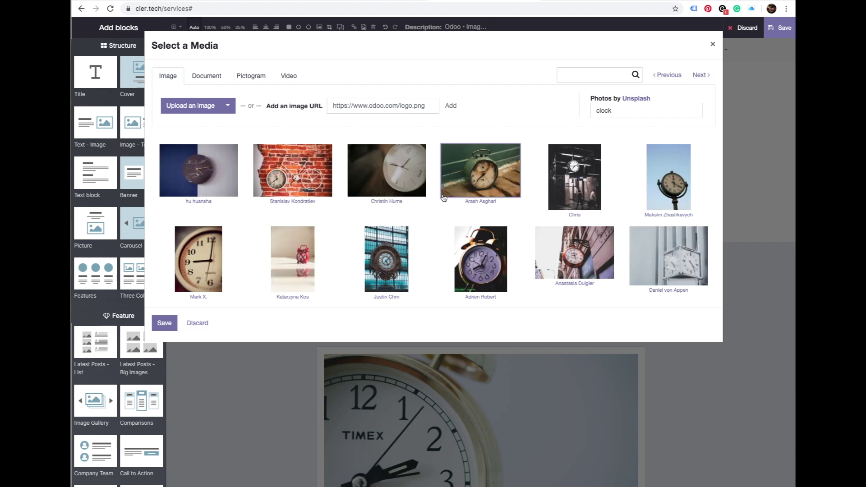
{"action": "left_click", "coordinate": [166, 324]}
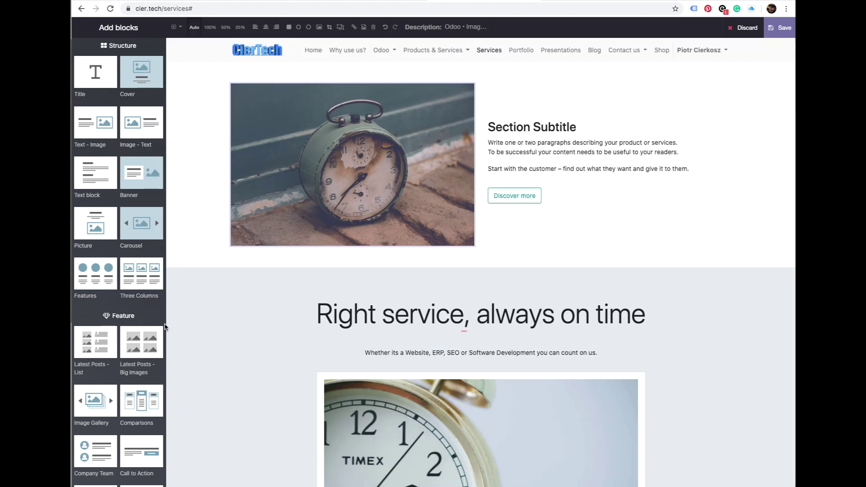
- Discard all unsaved page edits with confirmation, then go to the Unsplash profile stats tab
{"action": "left_click", "coordinate": [593, 160]}
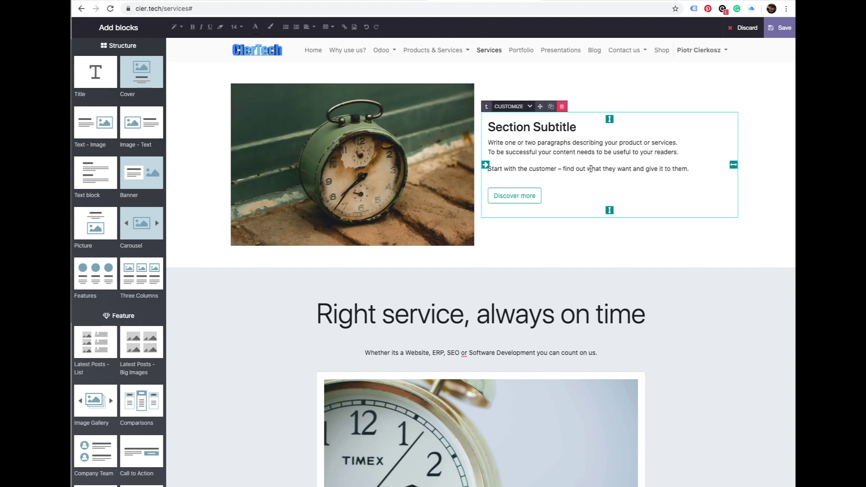
{"action": "left_click", "coordinate": [749, 27]}
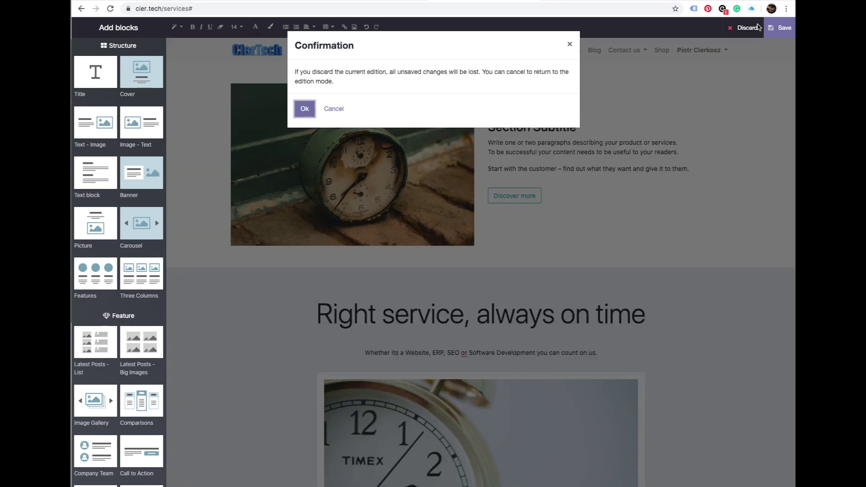
{"action": "left_click", "coordinate": [314, 110]}
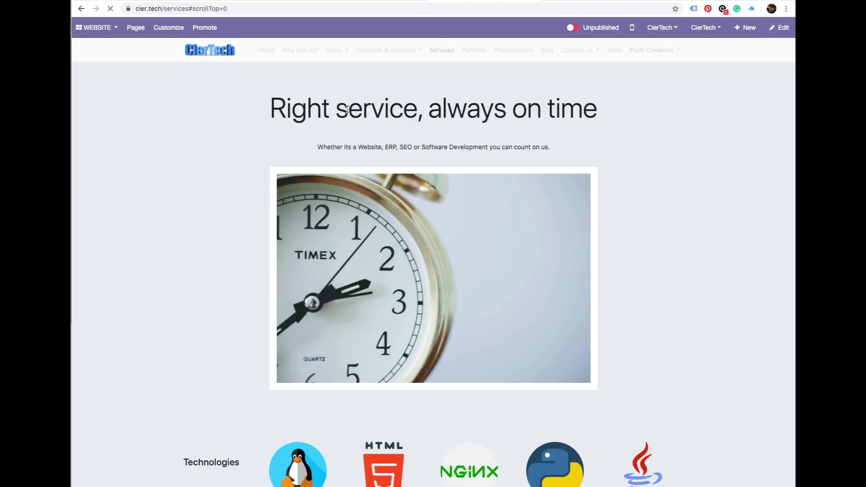
{"action": "left_click", "coordinate": [360, 0]}
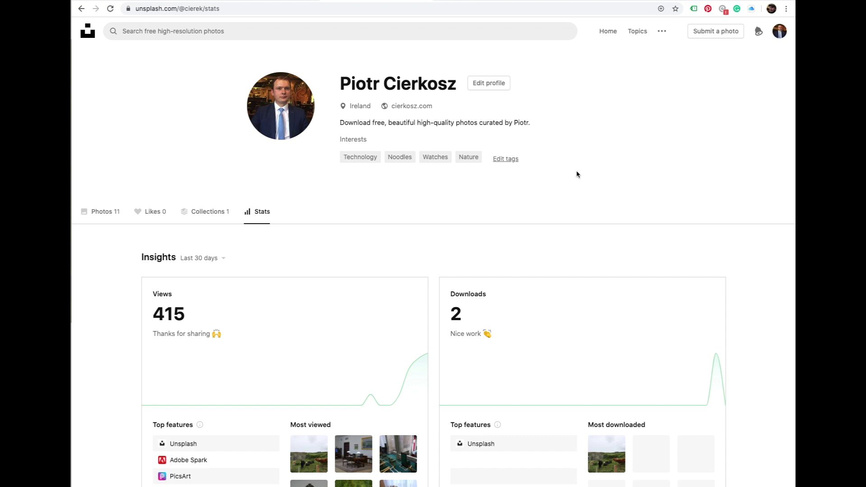
- Open the '...' extra links menu in the Unsplash stats page header
{"action": "scroll", "coordinate": [580, 183], "scroll_direction": "down", "scroll_amount": 2}
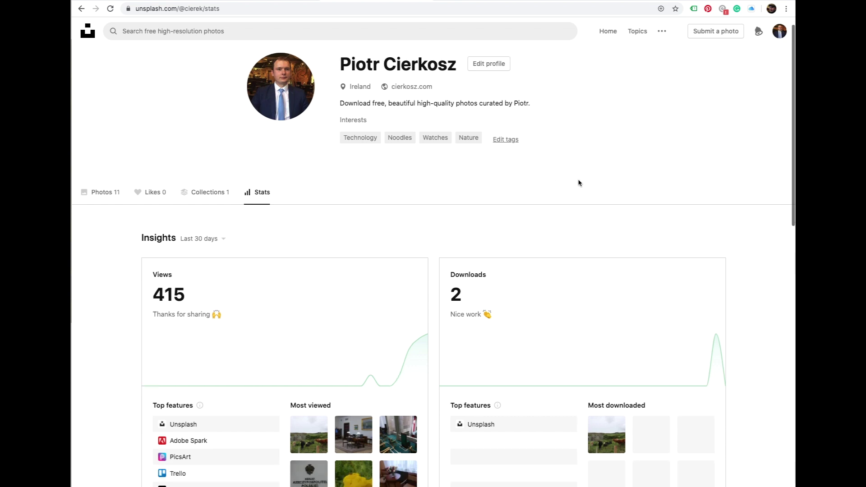
{"action": "scroll", "coordinate": [579, 183], "scroll_direction": "up", "scroll_amount": 1}
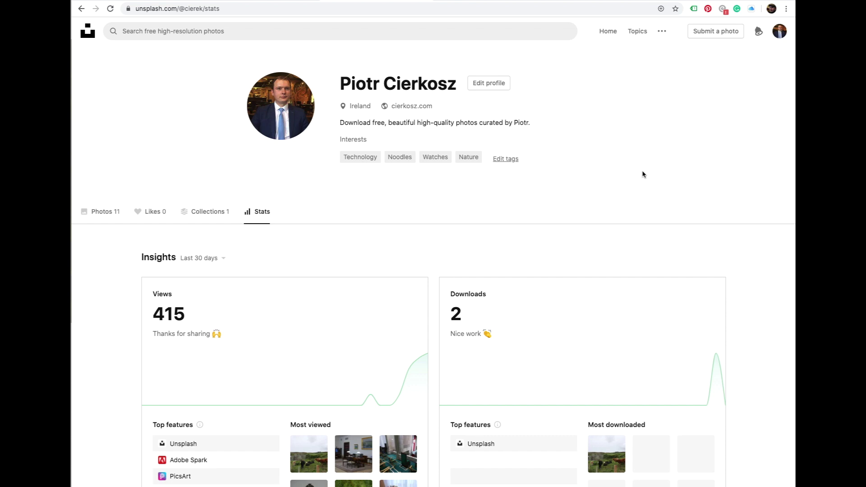
{"action": "left_click", "coordinate": [662, 33]}
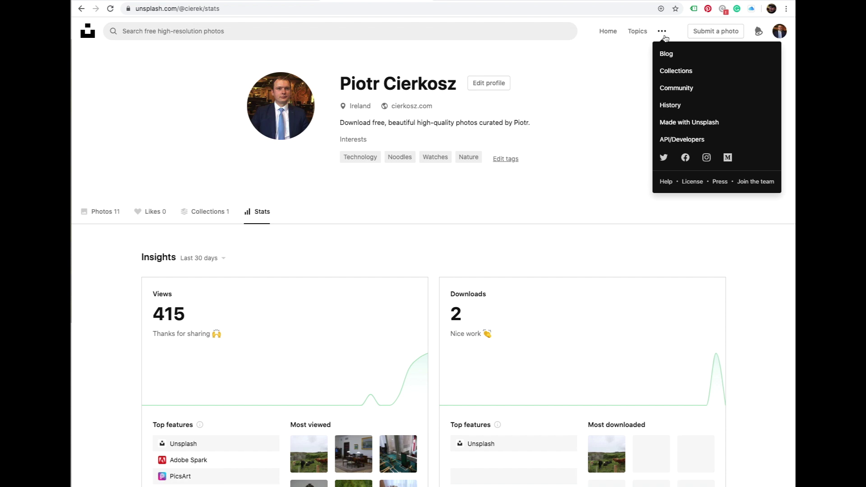
- Go to Unsplash API/Developers, then Your apps, and start a New Application
{"action": "left_click", "coordinate": [699, 140]}
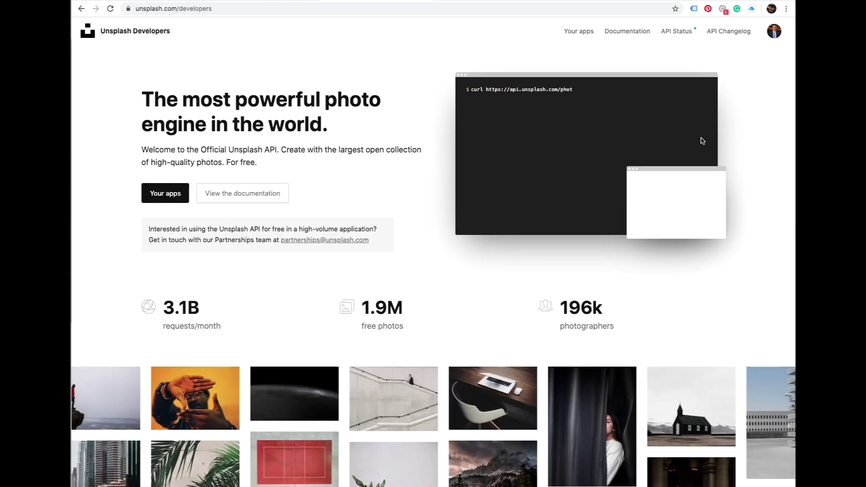
{"action": "left_click", "coordinate": [579, 34]}
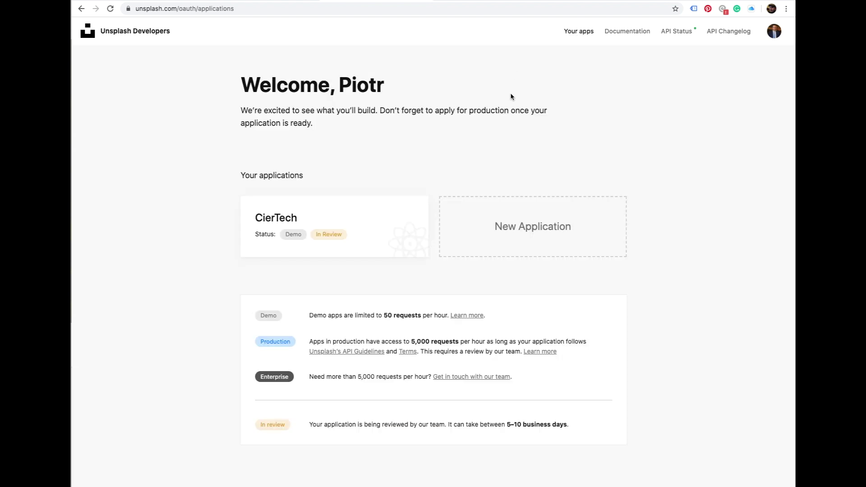
{"action": "left_click", "coordinate": [522, 234]}
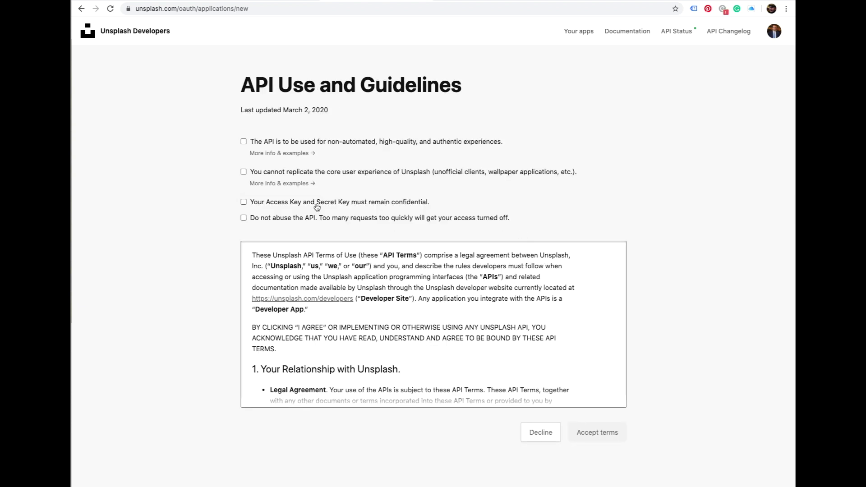
- Tick all the API Use and Guidelines checkboxes and accept the terms
{"action": "left_click", "coordinate": [243, 142]}
{"action": "left_click", "coordinate": [244, 172]}
{"action": "left_click", "coordinate": [244, 202]}
{"action": "left_click", "coordinate": [244, 217]}
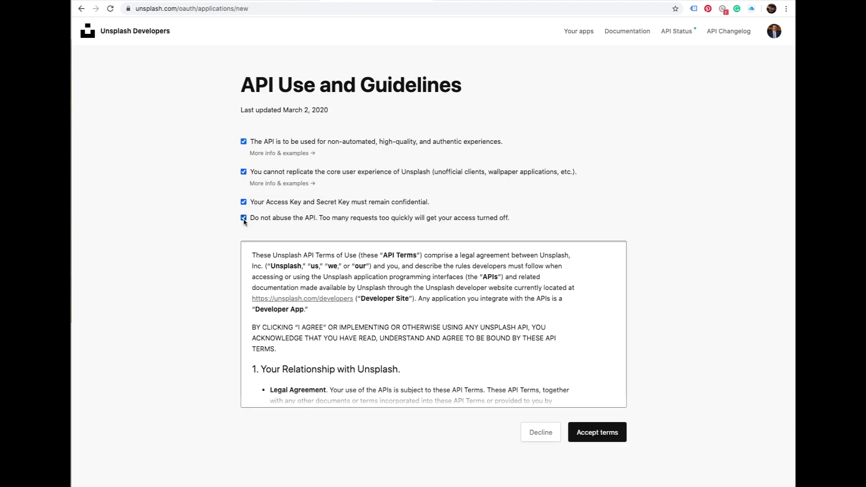
{"action": "left_click", "coordinate": [600, 432]}
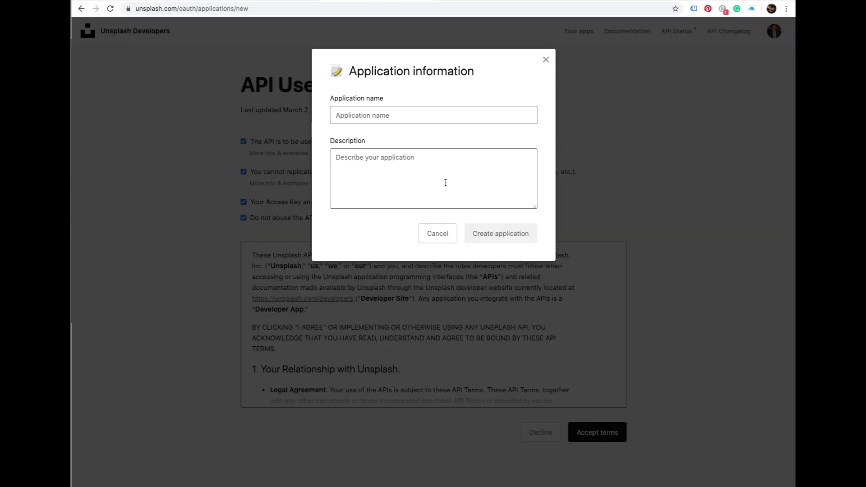
- Cancel the Application information form without creating an app and return to Your apps
{"action": "left_click", "coordinate": [407, 118]}
{"action": "left_click", "coordinate": [411, 97]}
{"action": "left_click", "coordinate": [408, 179]}
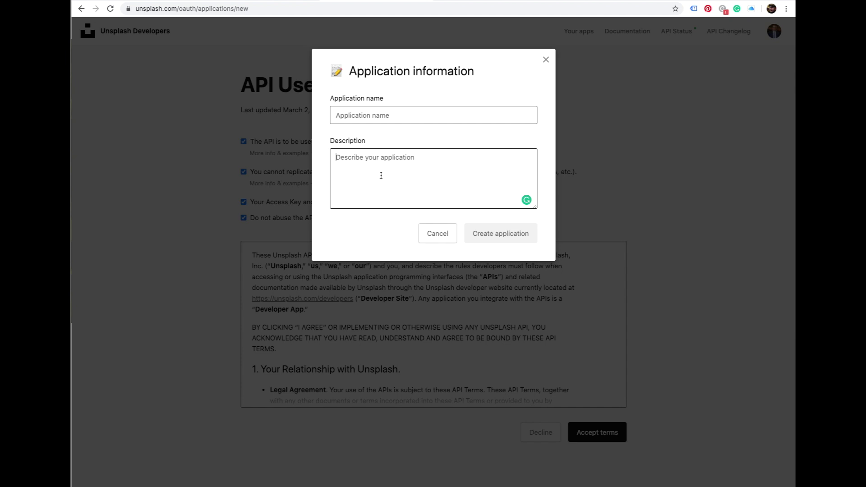
{"action": "left_click", "coordinate": [451, 235]}
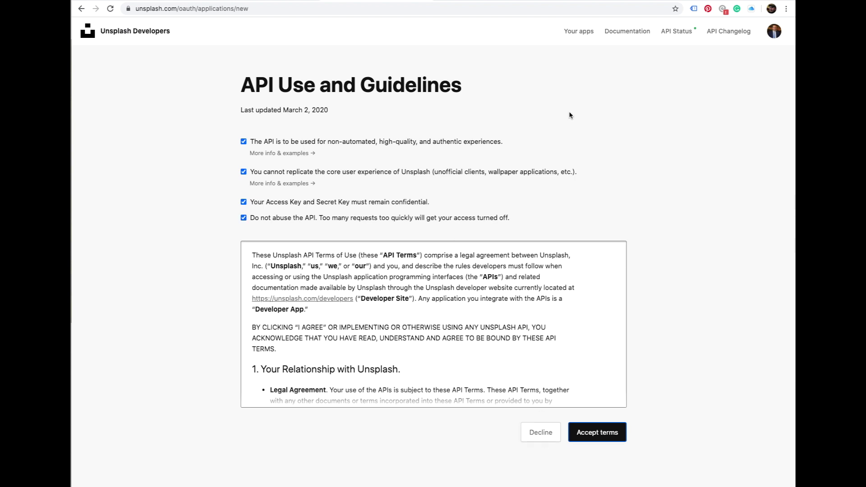
{"action": "left_click", "coordinate": [588, 41]}
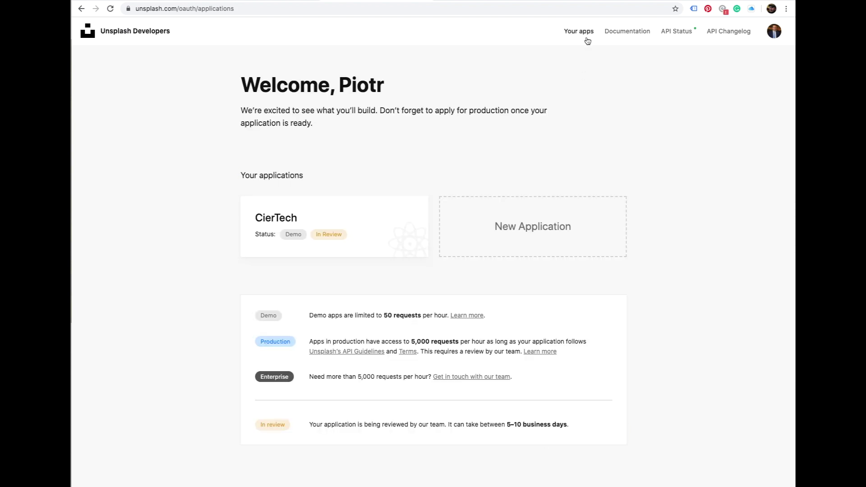
- Open the CierTech application's details page
{"action": "left_click", "coordinate": [404, 224]}
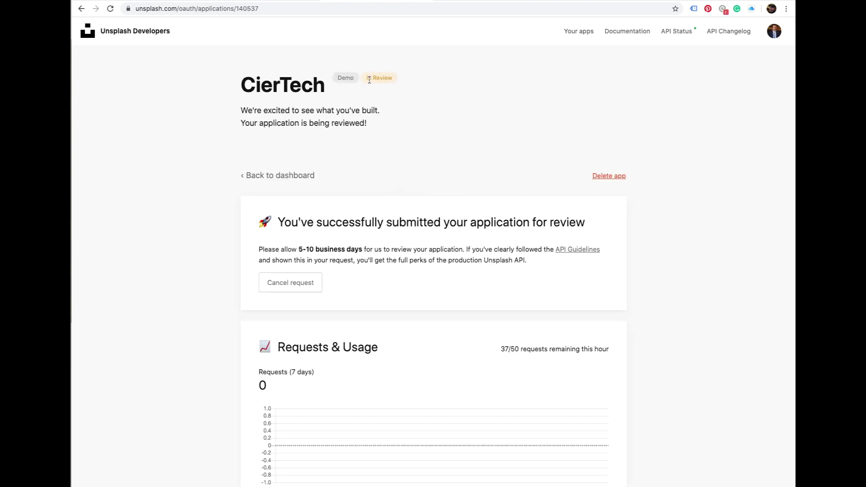
{"action": "left_click_drag", "start_coordinate": [368, 80], "coordinate": [401, 85]}
{"action": "left_click_drag", "start_coordinate": [339, 77], "coordinate": [357, 78]}
- Scroll through the app page, then select the numeric application ID at the end of the URL
{"action": "scroll", "coordinate": [428, 181], "scroll_direction": "down", "scroll_amount": 1}
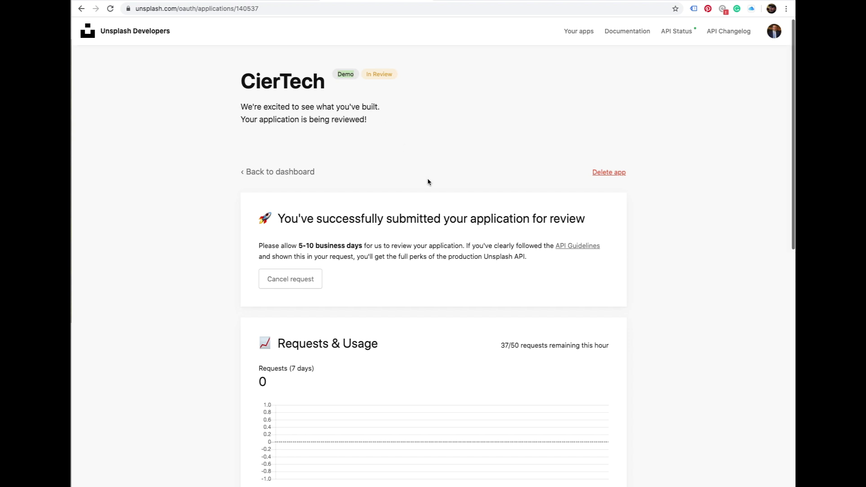
{"action": "scroll", "coordinate": [427, 183], "scroll_direction": "up", "scroll_amount": 1}
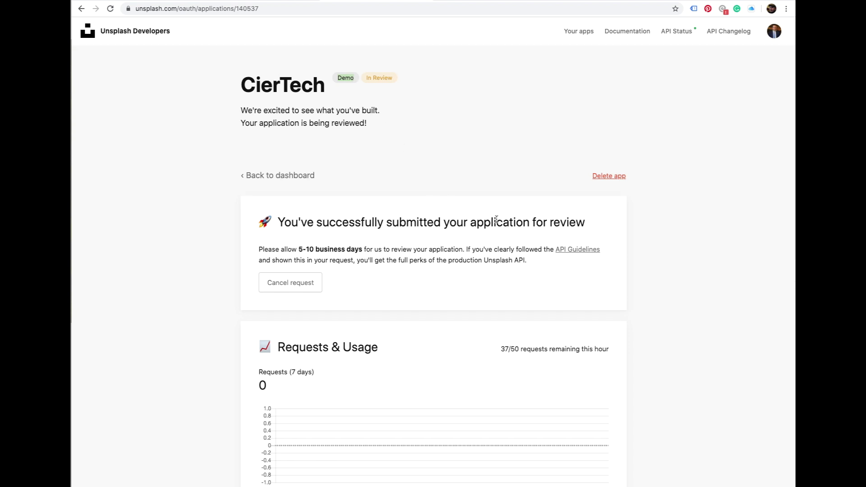
{"action": "scroll", "coordinate": [644, 233], "scroll_direction": "down", "scroll_amount": 2}
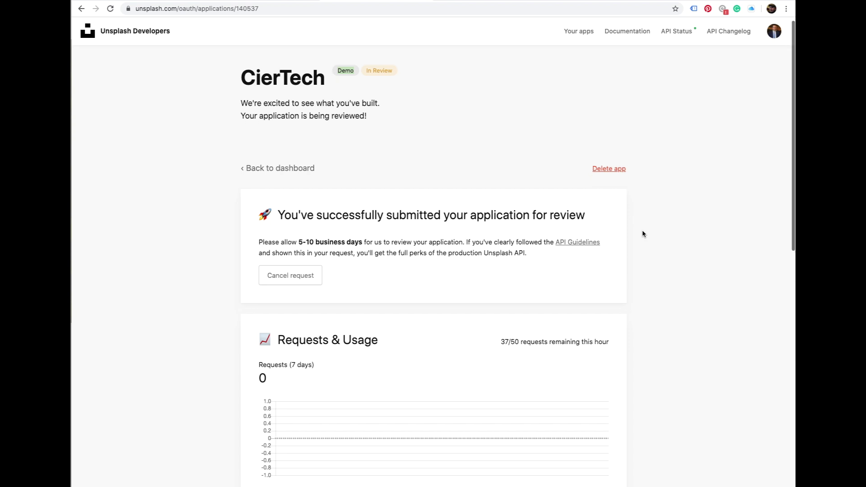
{"action": "scroll", "coordinate": [644, 234], "scroll_direction": "down", "scroll_amount": 1}
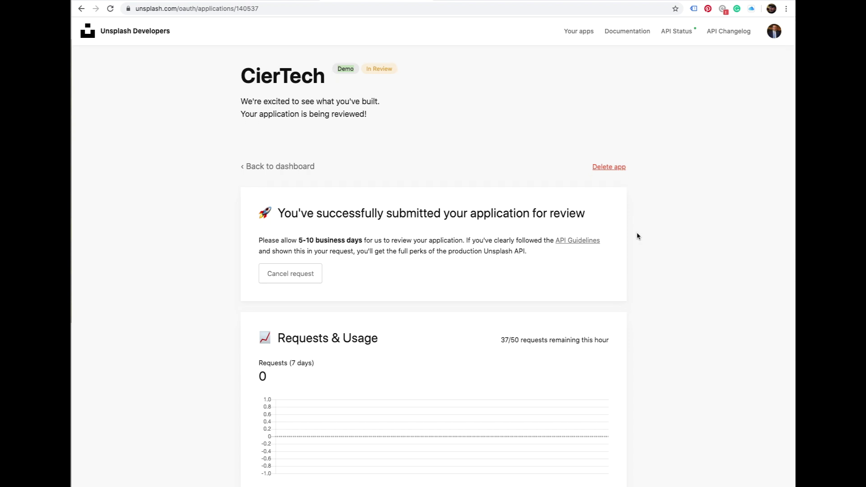
{"action": "scroll", "coordinate": [638, 238], "scroll_direction": "down", "scroll_amount": 1}
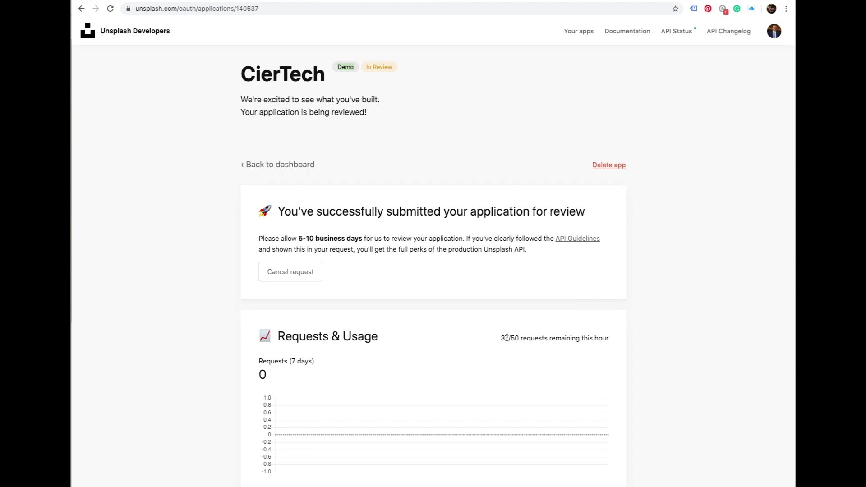
{"action": "scroll", "coordinate": [618, 329], "scroll_direction": "down", "scroll_amount": 1}
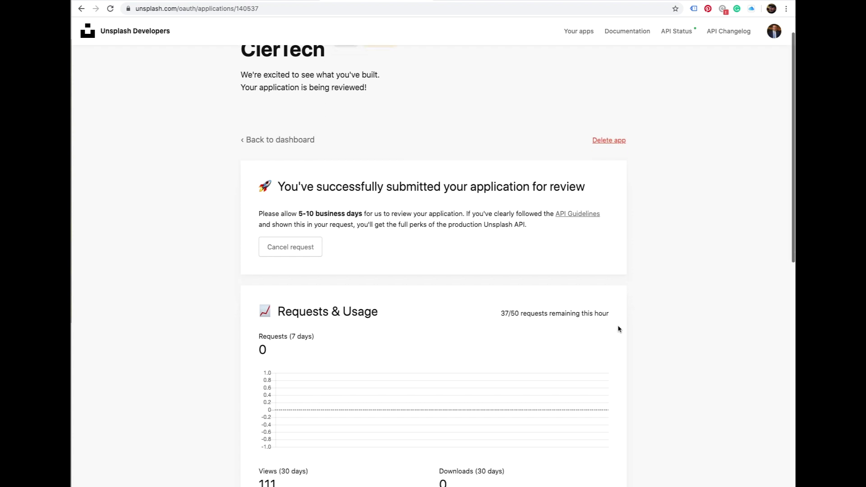
{"action": "scroll", "coordinate": [619, 329], "scroll_direction": "down", "scroll_amount": 1}
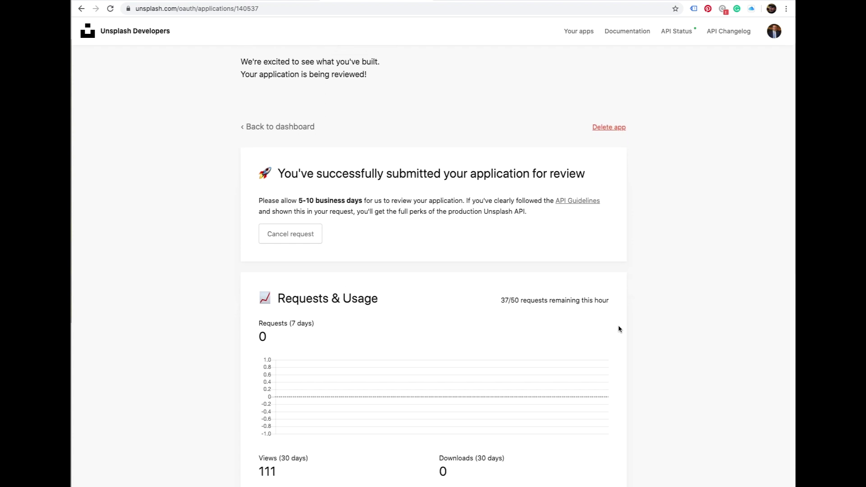
{"action": "scroll", "coordinate": [619, 330], "scroll_direction": "down", "scroll_amount": 2}
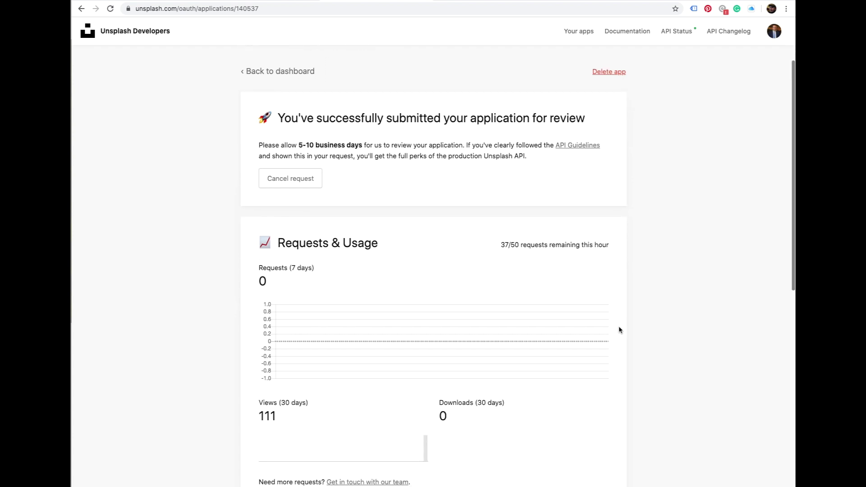
{"action": "scroll", "coordinate": [618, 330], "scroll_direction": "down", "scroll_amount": 2}
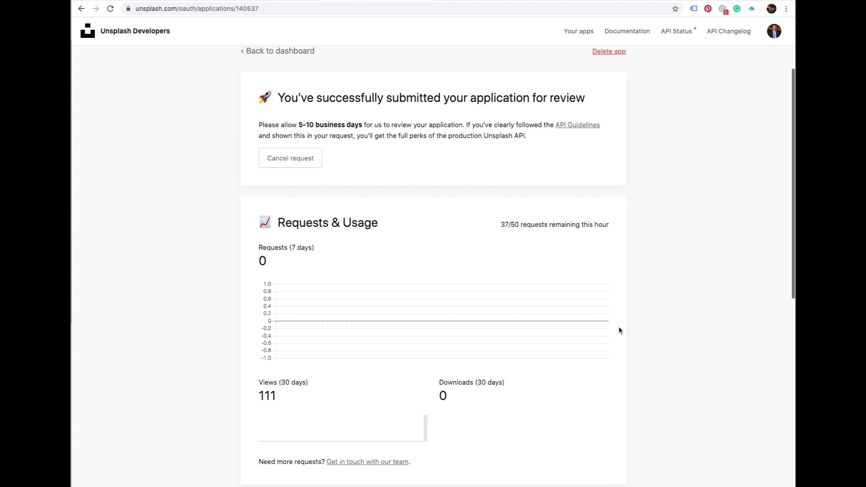
{"action": "scroll", "coordinate": [618, 331], "scroll_direction": "down", "scroll_amount": 1}
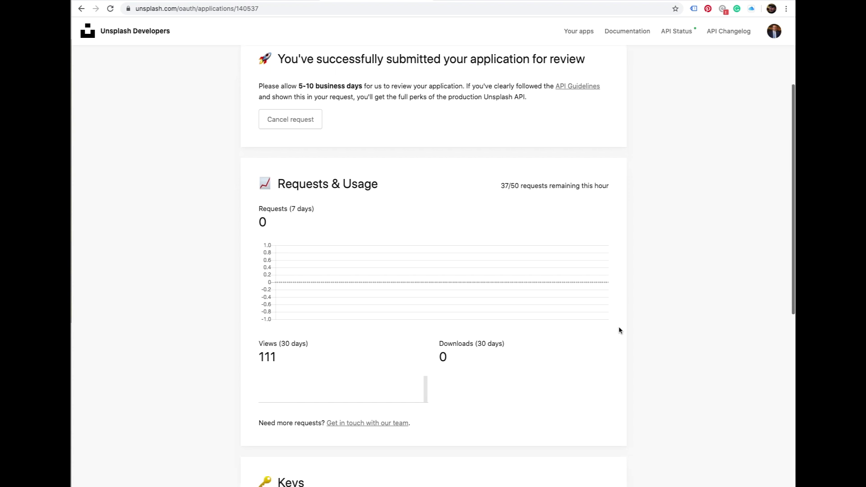
{"action": "scroll", "coordinate": [619, 330], "scroll_direction": "down", "scroll_amount": 1}
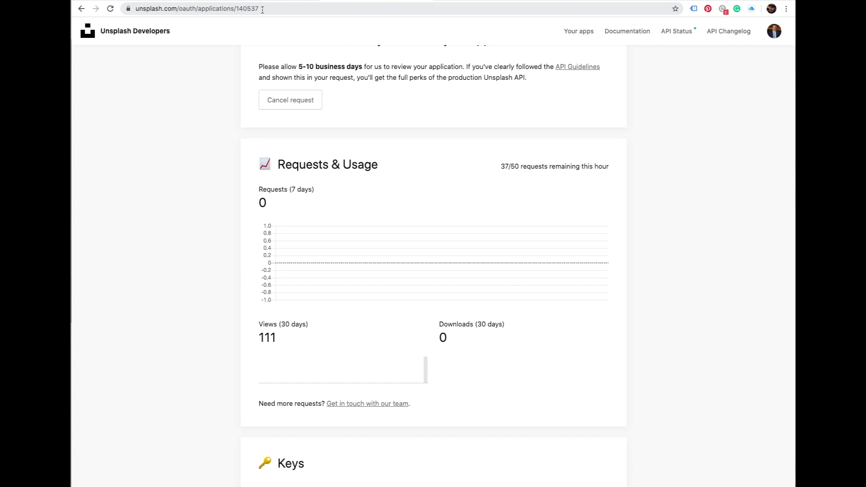
{"action": "left_click_drag", "start_coordinate": [262, 9], "coordinate": [235, 10]}
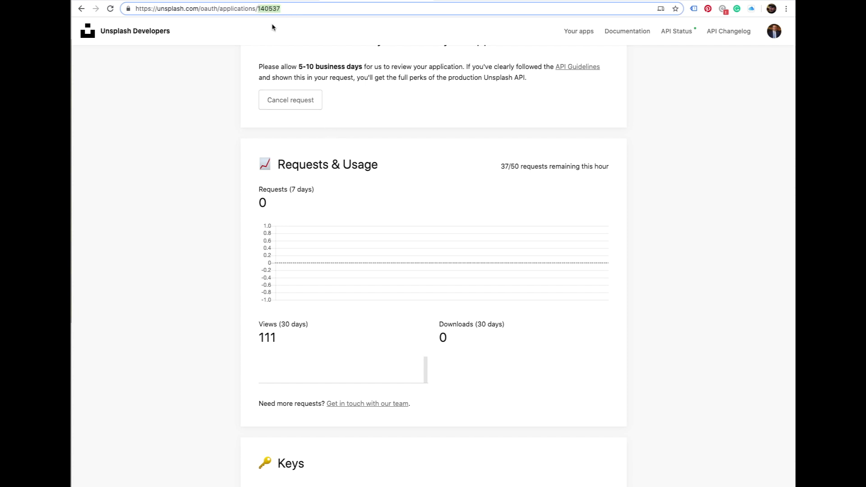
- Back in the Odoo editor, open the Fresh image's media picker and search Unsplash for 'car'
{"action": "left_click", "coordinate": [258, 1]}
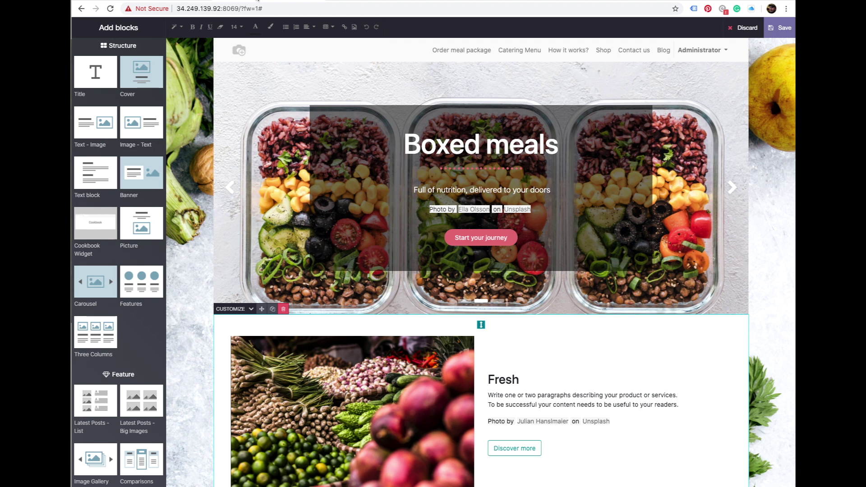
{"action": "scroll", "coordinate": [550, 254], "scroll_direction": "down", "scroll_amount": 2}
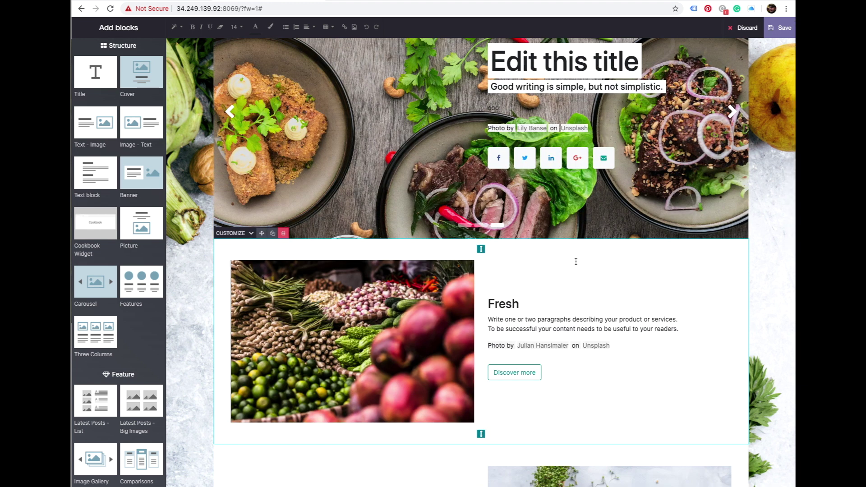
{"action": "double_click", "coordinate": [426, 332]}
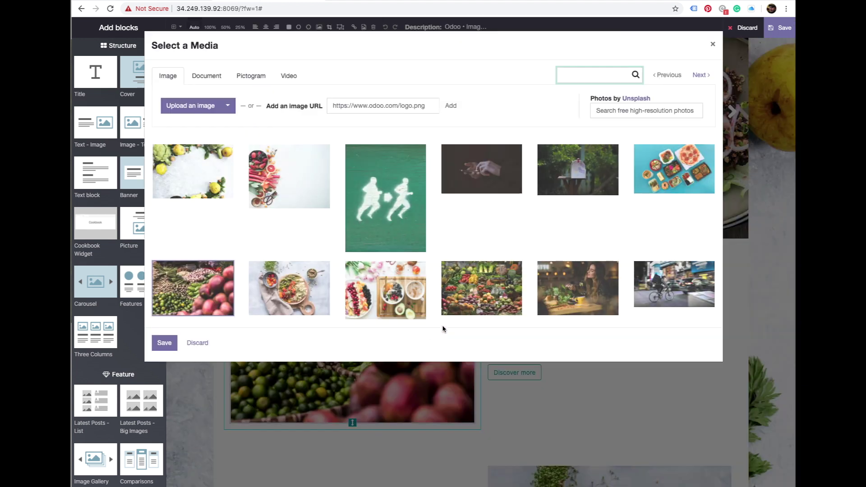
{"action": "left_click", "coordinate": [667, 111]}
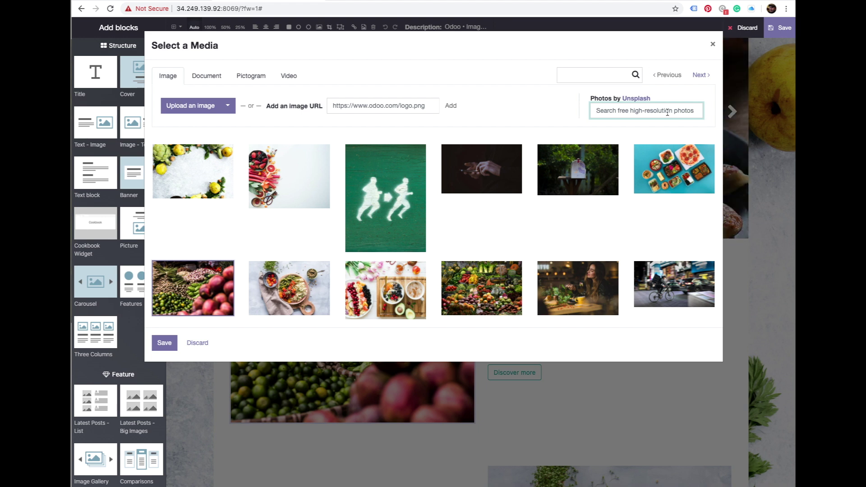
{"action": "type", "text": "car"}
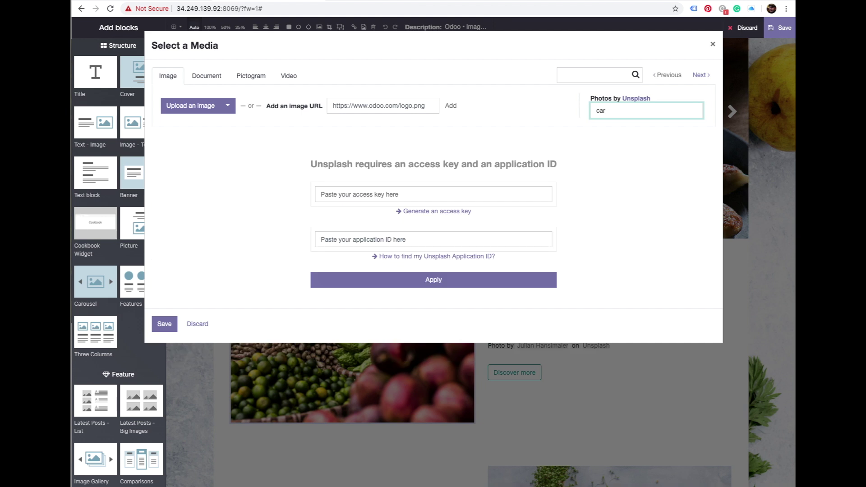
- Leave the Unsplash access key and application ID empty, discard Select a Media, and switch tabs
{"action": "left_click", "coordinate": [421, 192]}
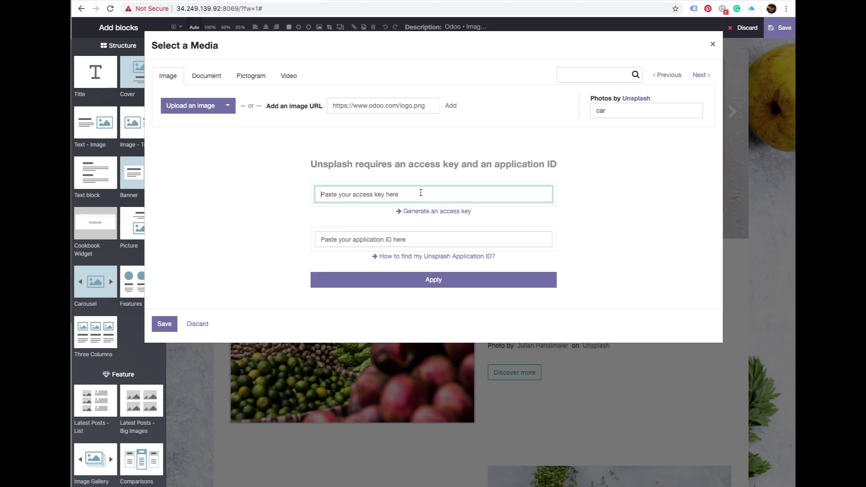
{"action": "left_click", "coordinate": [408, 239]}
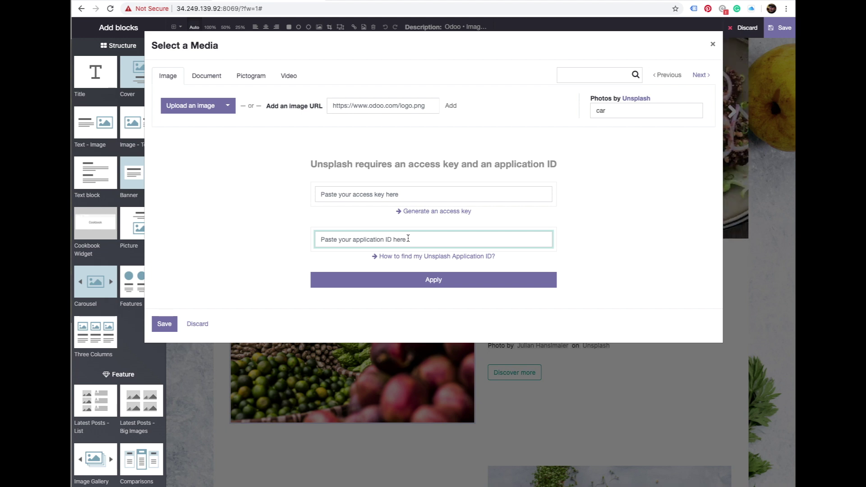
{"action": "left_click", "coordinate": [198, 325]}
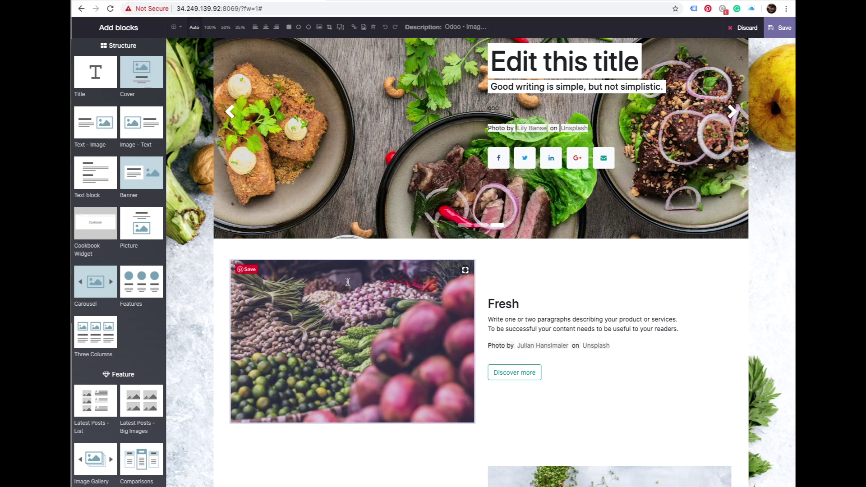
{"action": "scroll", "coordinate": [408, 273], "scroll_direction": "up", "scroll_amount": 2}
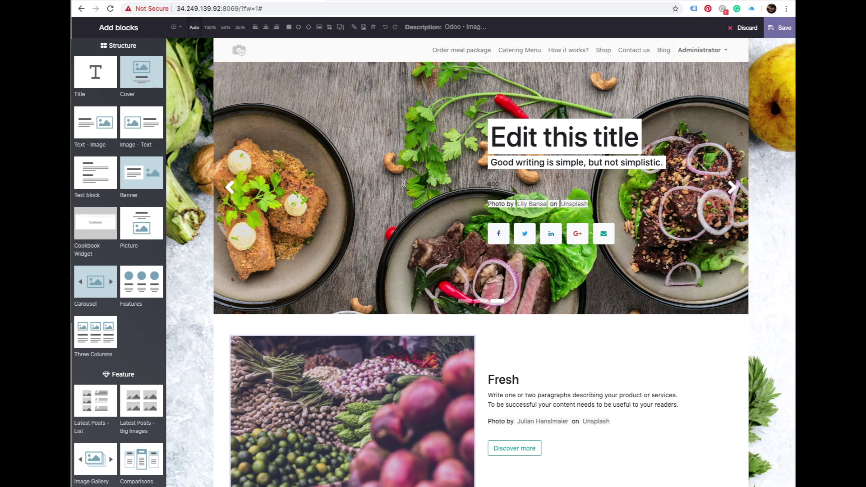
{"action": "left_click", "coordinate": [418, 1]}
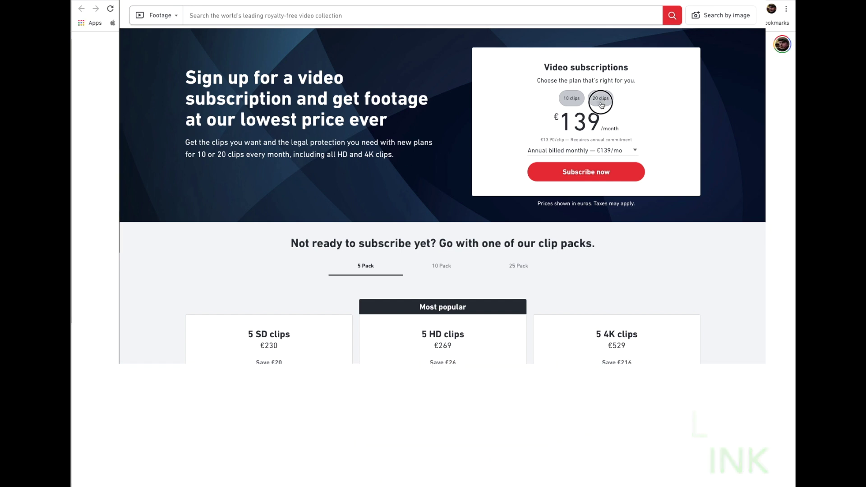
- Switch the Shutterstock video subscription to the 20-clips plan at €179 per month
{"action": "left_click", "coordinate": [600, 100]}
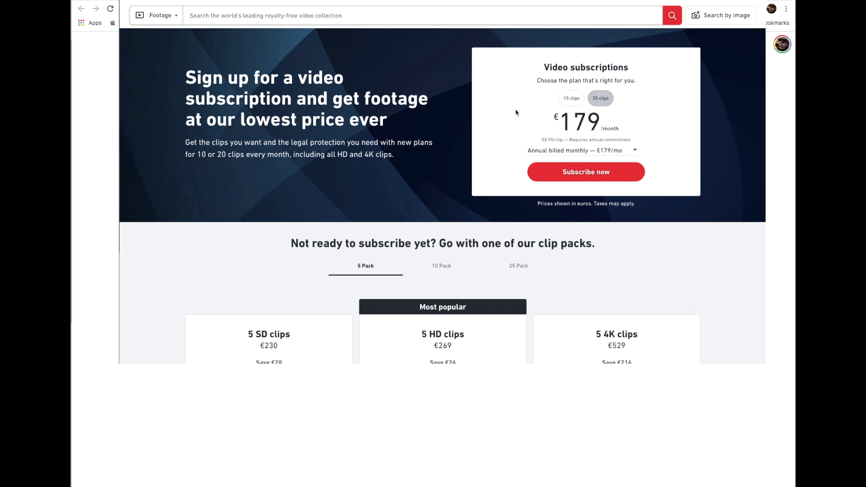
{"action": "scroll", "coordinate": [488, 124], "scroll_direction": "down", "scroll_amount": 1}
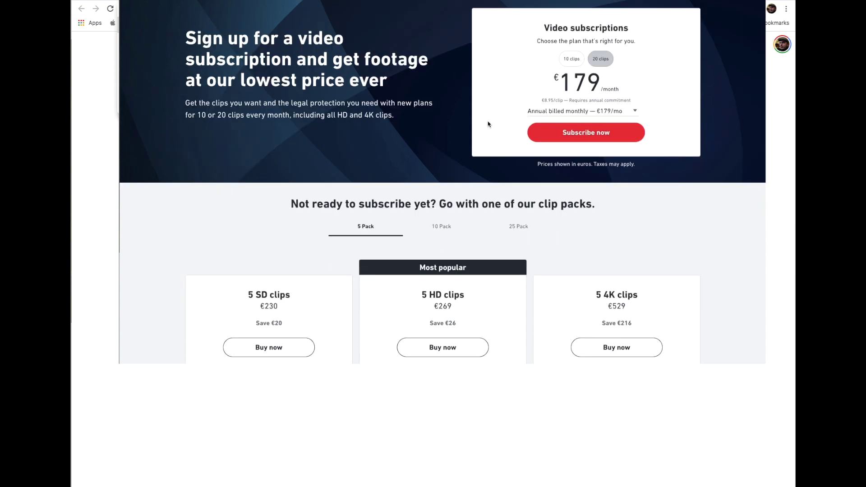
{"action": "scroll", "coordinate": [488, 124], "scroll_direction": "down", "scroll_amount": 1}
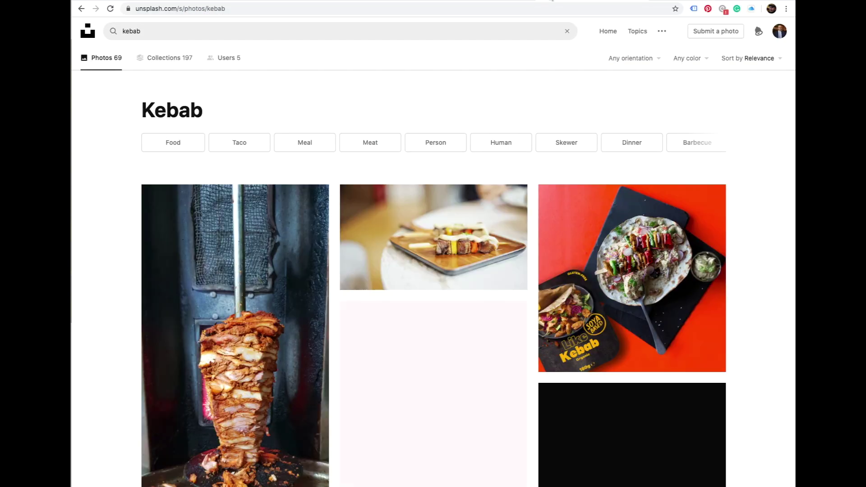
- Return to the Unsplash home feed and open the woman-in-floral-dress photo on the gravel path
{"action": "left_click", "coordinate": [91, 34]}
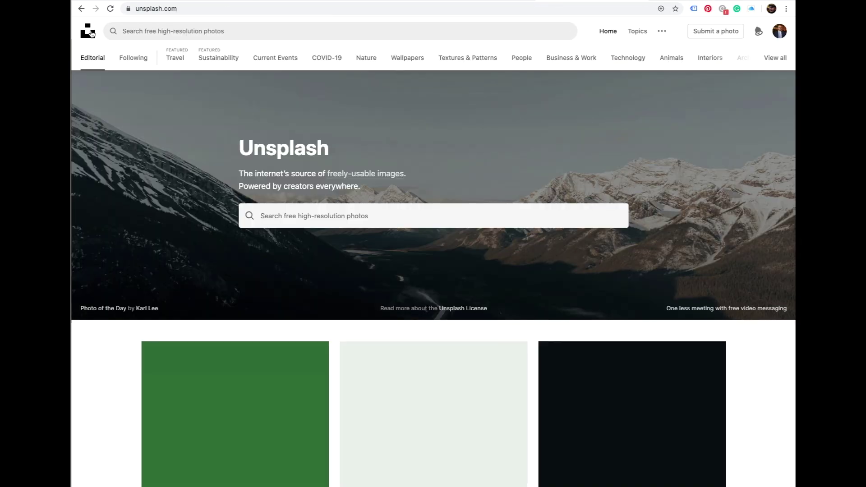
{"action": "scroll", "coordinate": [529, 219], "scroll_direction": "down", "scroll_amount": 6}
{"action": "scroll", "coordinate": [529, 219], "scroll_direction": "down", "scroll_amount": 10}
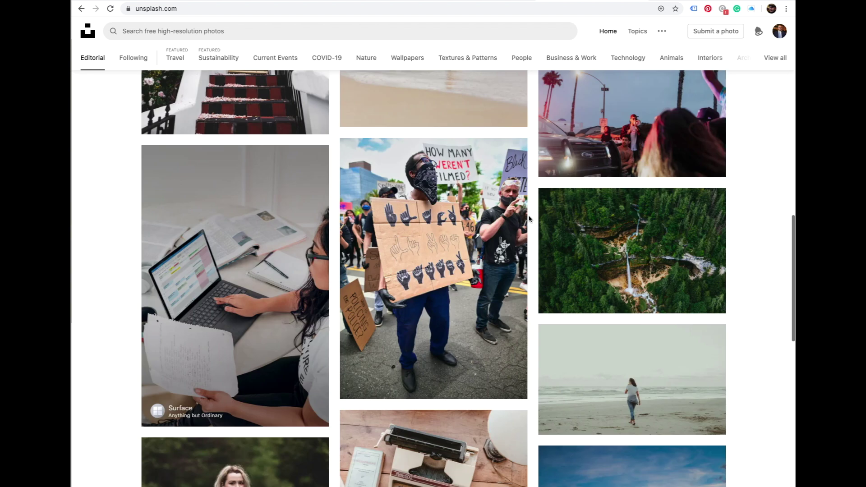
{"action": "scroll", "coordinate": [529, 218], "scroll_direction": "down", "scroll_amount": 5}
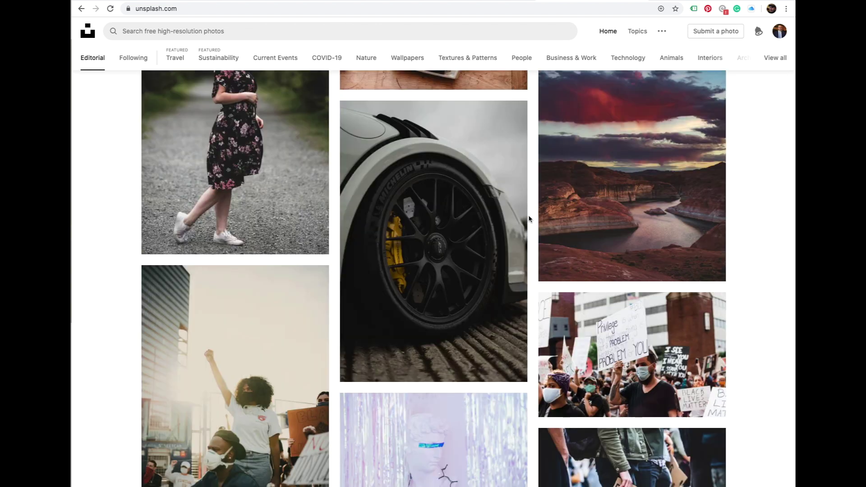
{"action": "scroll", "coordinate": [529, 219], "scroll_direction": "up", "scroll_amount": 3}
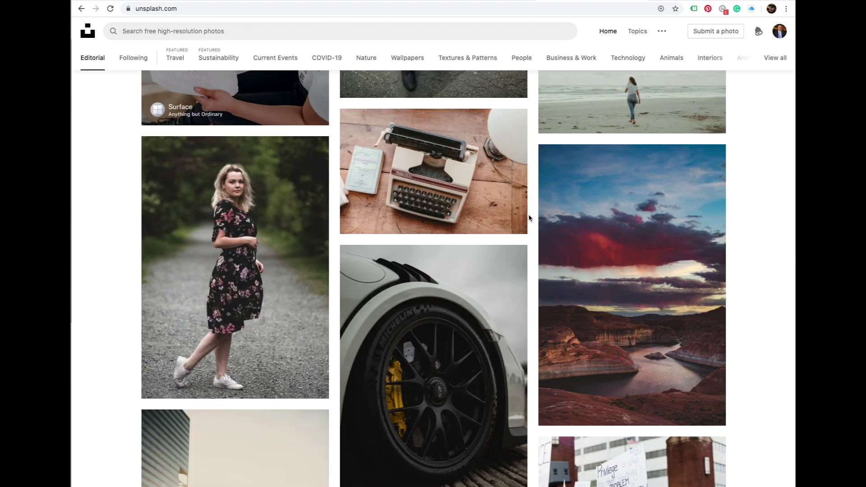
{"action": "scroll", "coordinate": [529, 219], "scroll_direction": "down", "scroll_amount": 1}
{"action": "scroll", "coordinate": [529, 219], "scroll_direction": "down", "scroll_amount": 1}
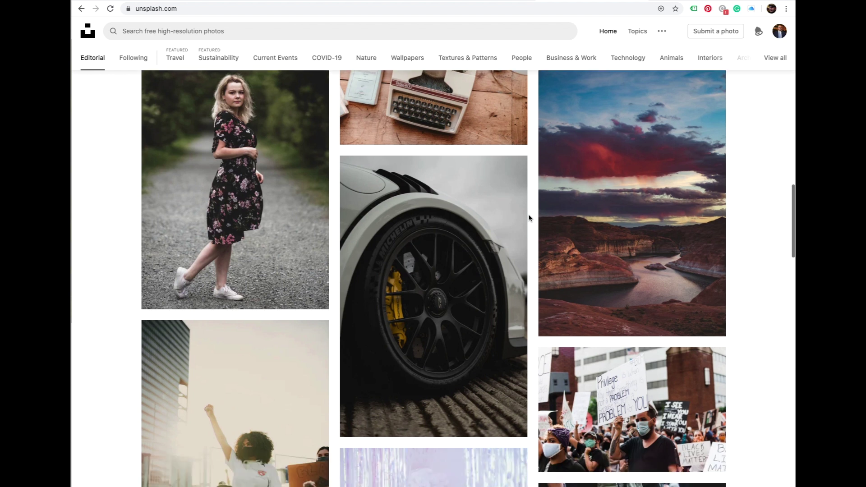
{"action": "scroll", "coordinate": [529, 218], "scroll_direction": "down", "scroll_amount": 1}
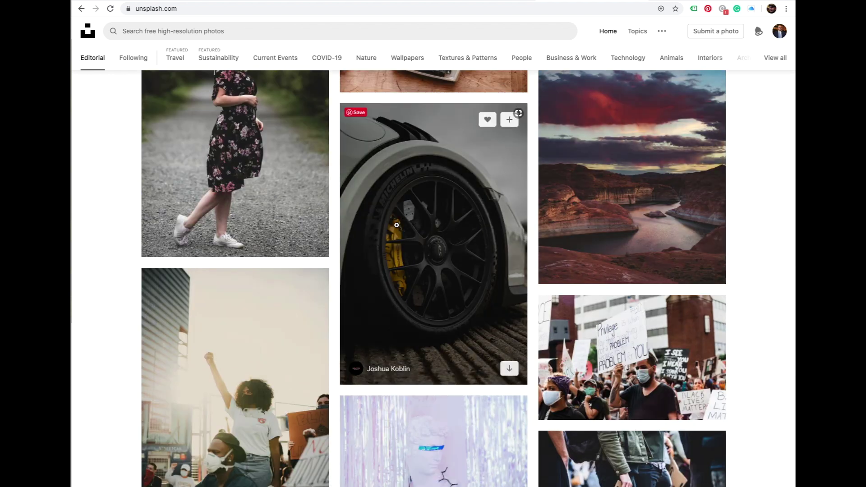
{"action": "scroll", "coordinate": [270, 252], "scroll_direction": "up", "scroll_amount": 4}
{"action": "left_click", "coordinate": [270, 253]}
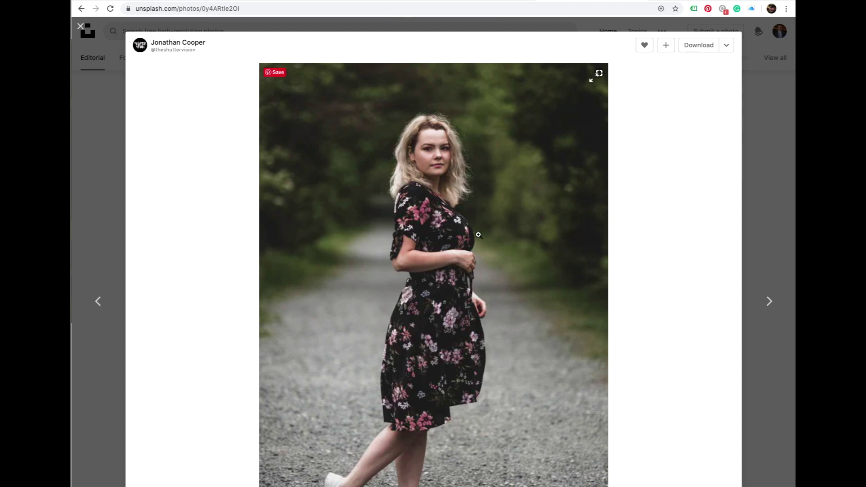
- Go from the floral-dress photo's viewer to its photographer's profile page
{"action": "scroll", "coordinate": [508, 217], "scroll_direction": "down", "scroll_amount": 1}
{"action": "scroll", "coordinate": [507, 217], "scroll_direction": "down", "scroll_amount": 4}
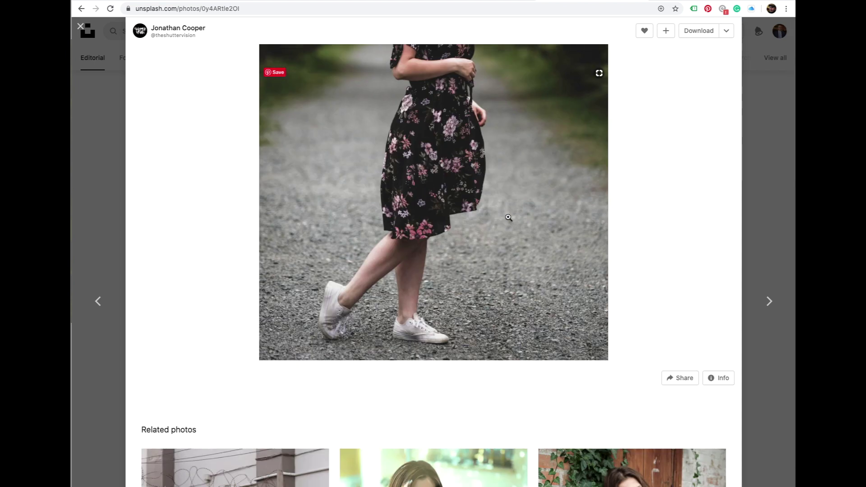
{"action": "scroll", "coordinate": [509, 217], "scroll_direction": "up", "scroll_amount": 5}
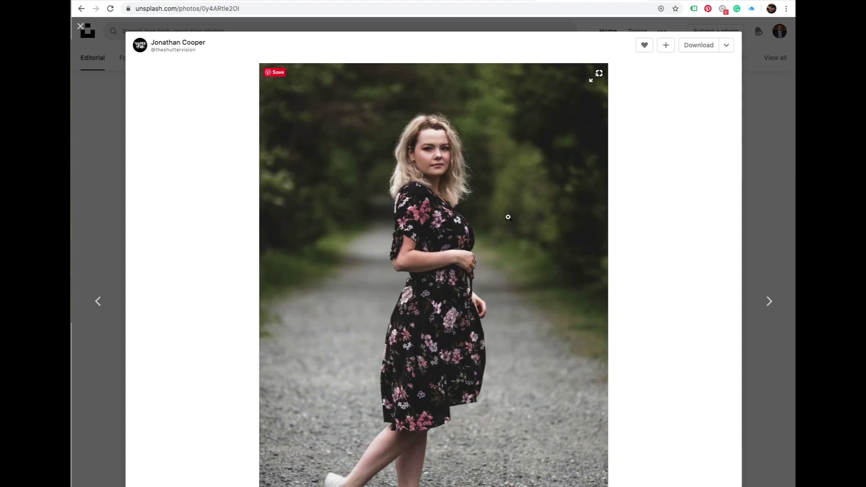
{"action": "left_click", "coordinate": [187, 43]}
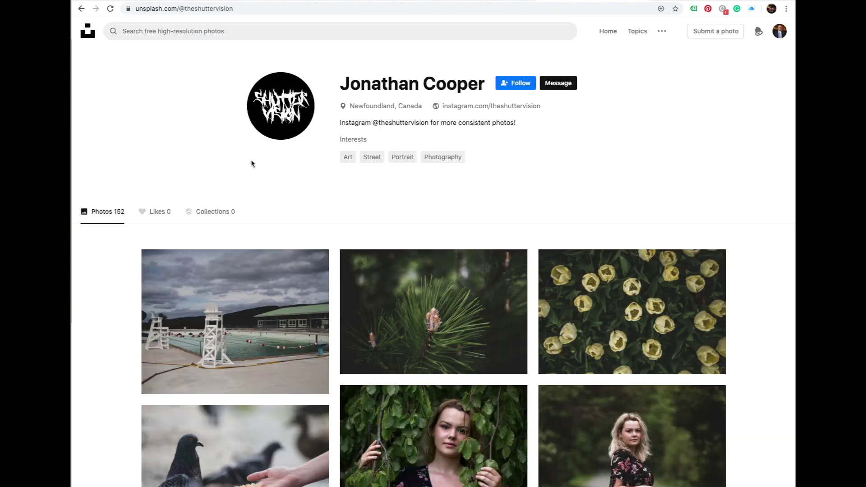
- Browse the photographer's grid of 152 photos
{"action": "scroll", "coordinate": [572, 205], "scroll_direction": "down", "scroll_amount": 2}
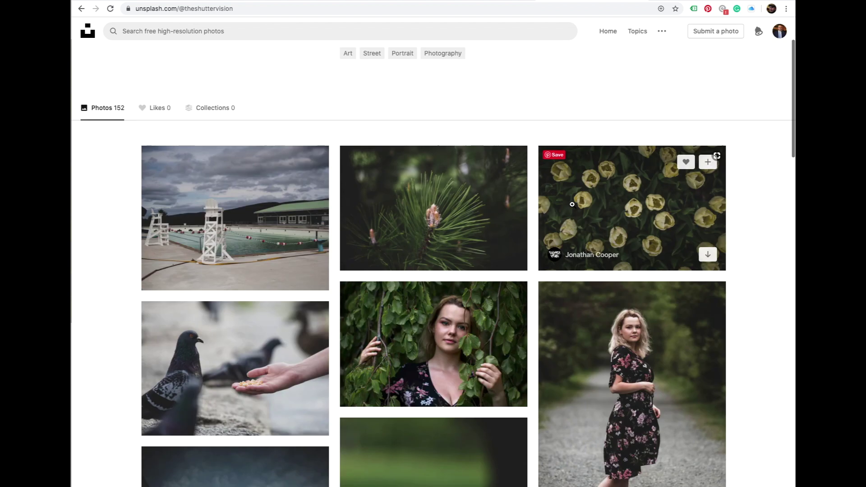
{"action": "scroll", "coordinate": [572, 204], "scroll_direction": "up", "scroll_amount": 2}
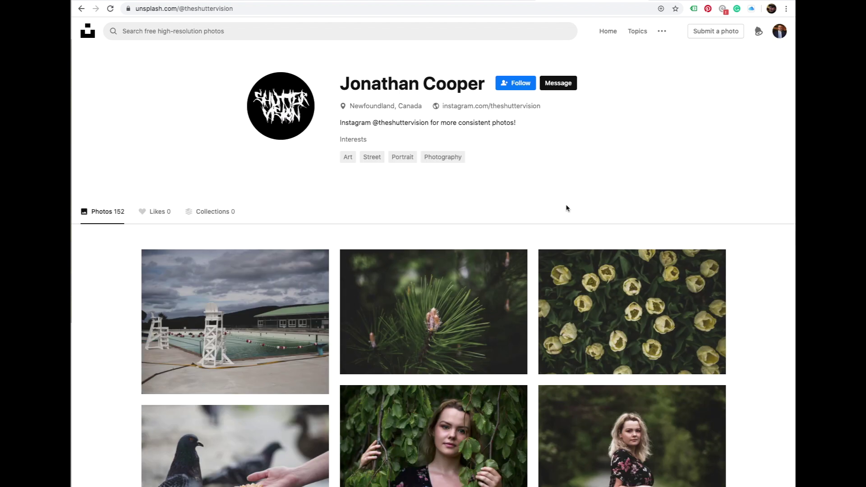
{"action": "scroll", "coordinate": [569, 206], "scroll_direction": "down", "scroll_amount": 5}
{"action": "scroll", "coordinate": [567, 206], "scroll_direction": "down", "scroll_amount": 12}
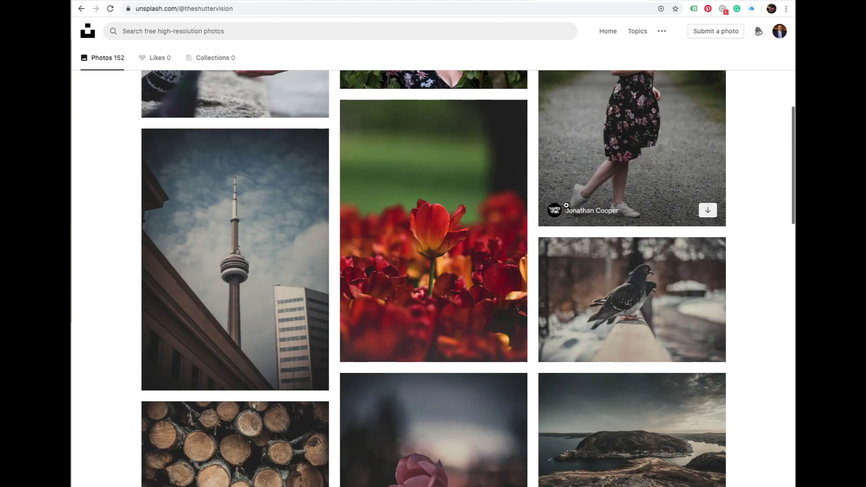